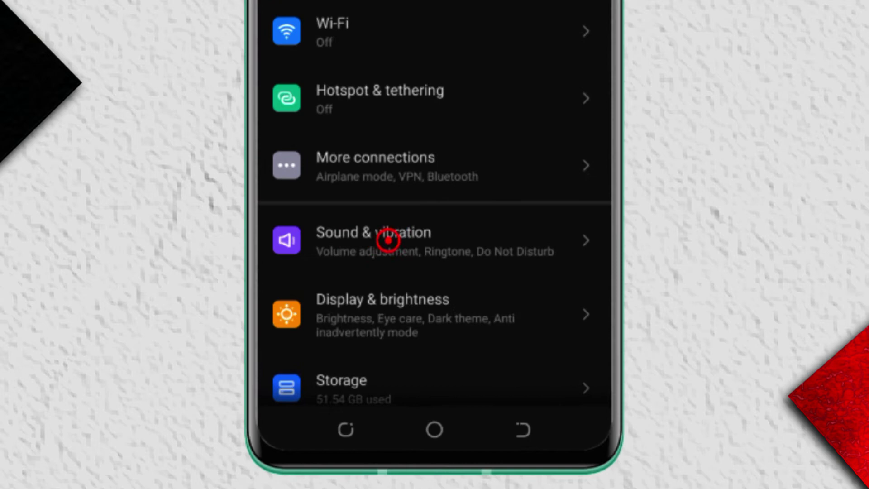
Go through Sound & vibration to the Do Not Disturb page.
{"action": "left_click", "coordinate": [388, 239]}
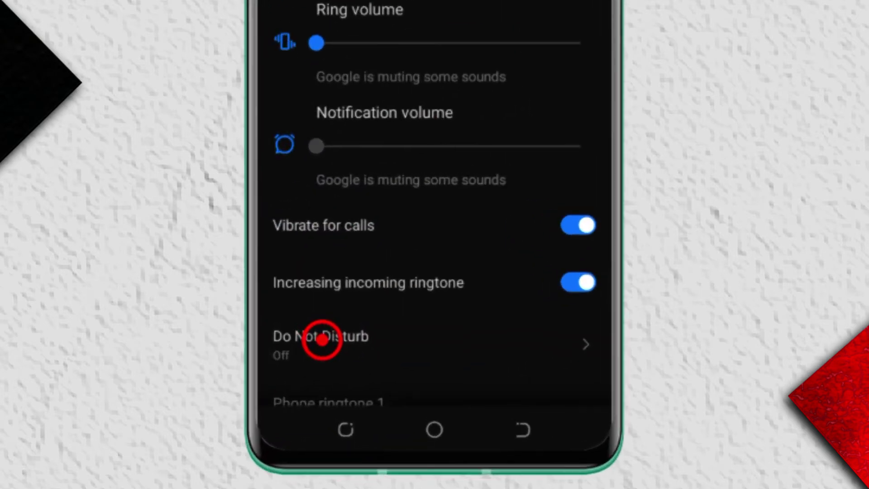
{"action": "left_click", "coordinate": [322, 339]}
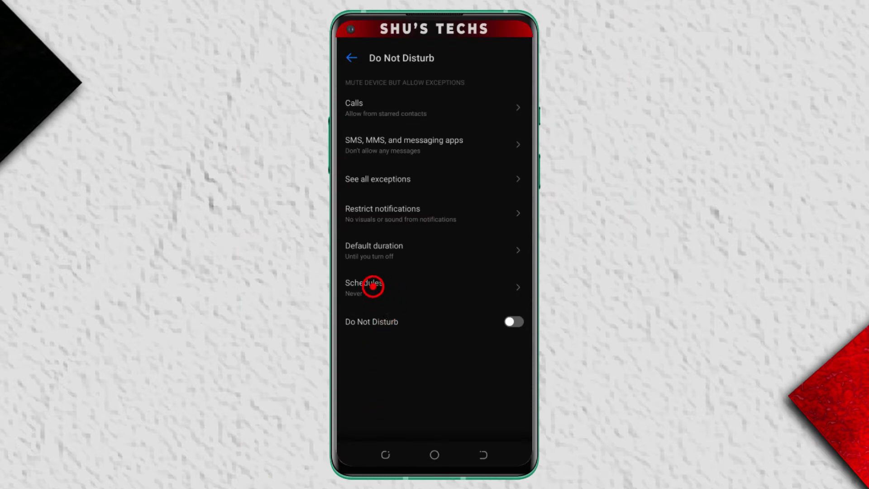
Open the Do Not Disturb schedules list and bring up the Event/Time schedule type choice.
{"action": "left_click", "coordinate": [366, 282]}
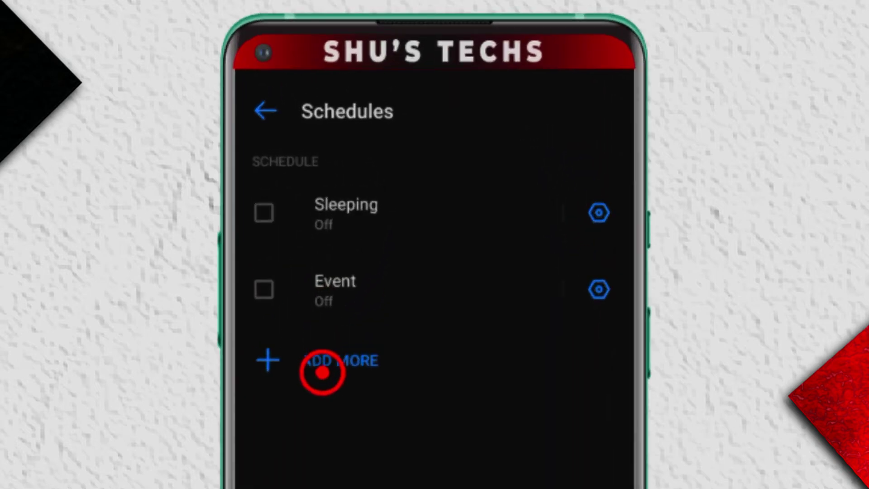
{"action": "left_click", "coordinate": [322, 364]}
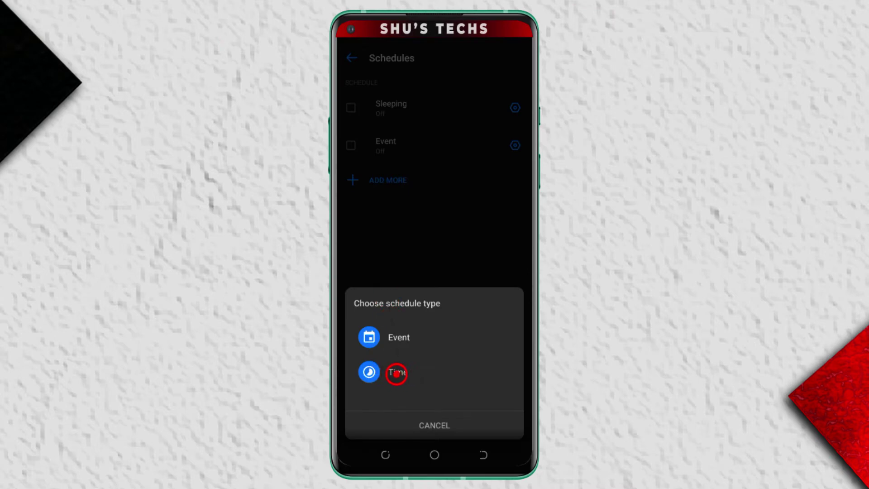
Add a Time-type schedule named 'Work Time'.
{"action": "left_click", "coordinate": [396, 373]}
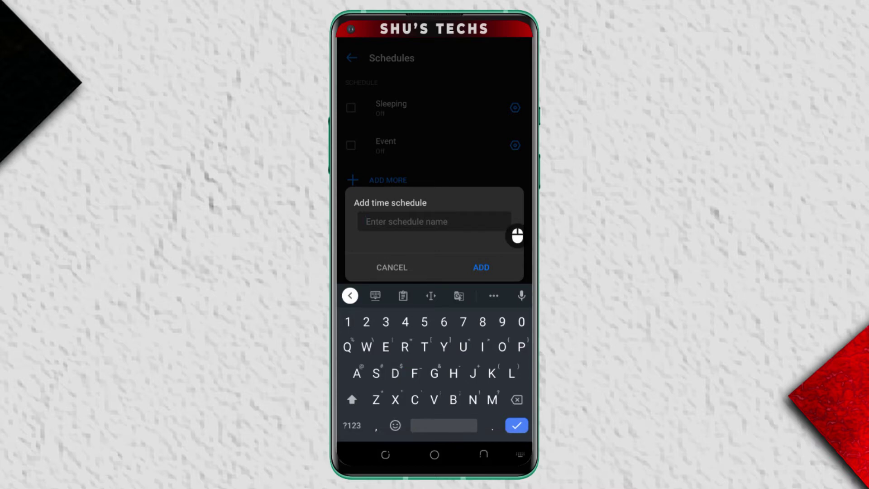
{"action": "type", "text": "Work "}
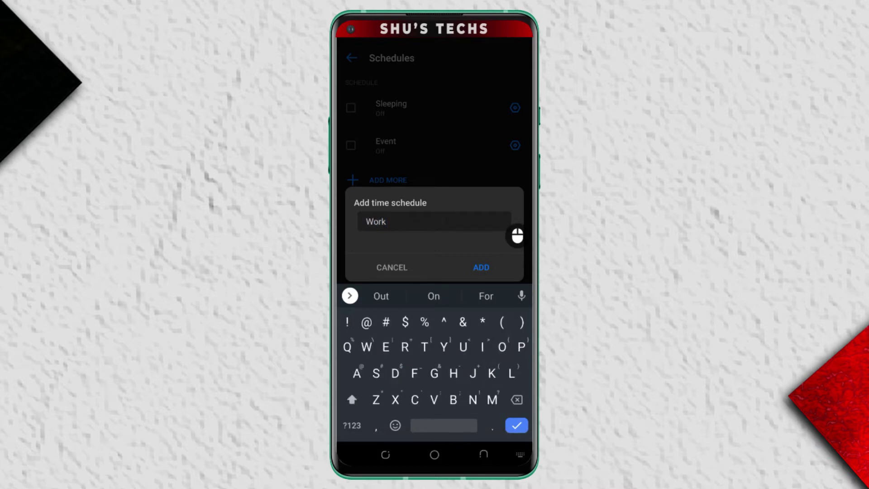
{"action": "type", "text": "Time"}
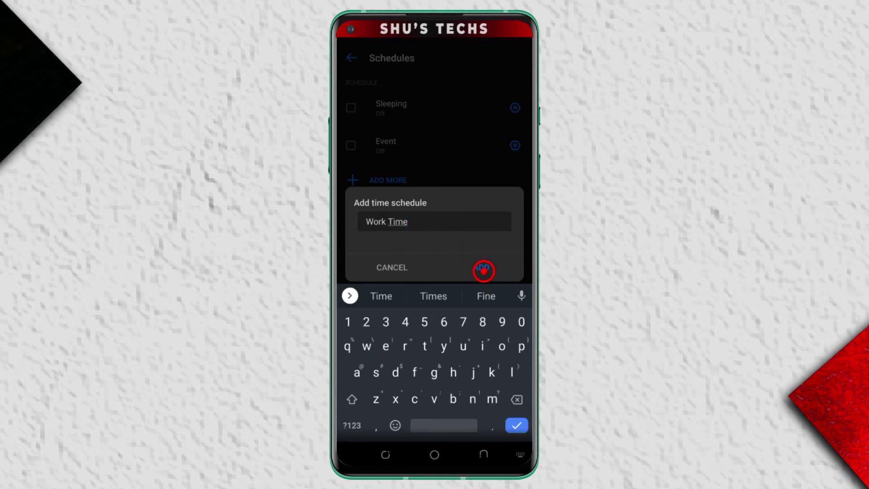
{"action": "left_click", "coordinate": [484, 270]}
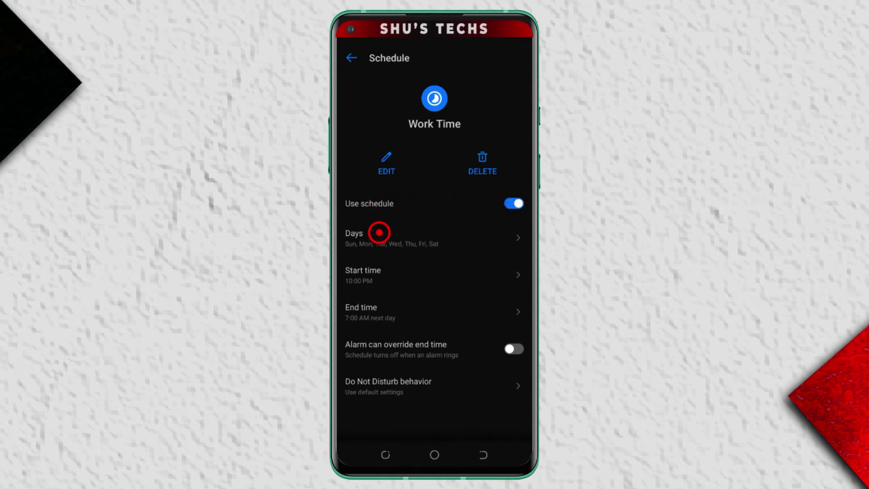
Remove Sunday and Saturday from Work Time's days, leaving Monday through Friday.
{"action": "left_click", "coordinate": [379, 232]}
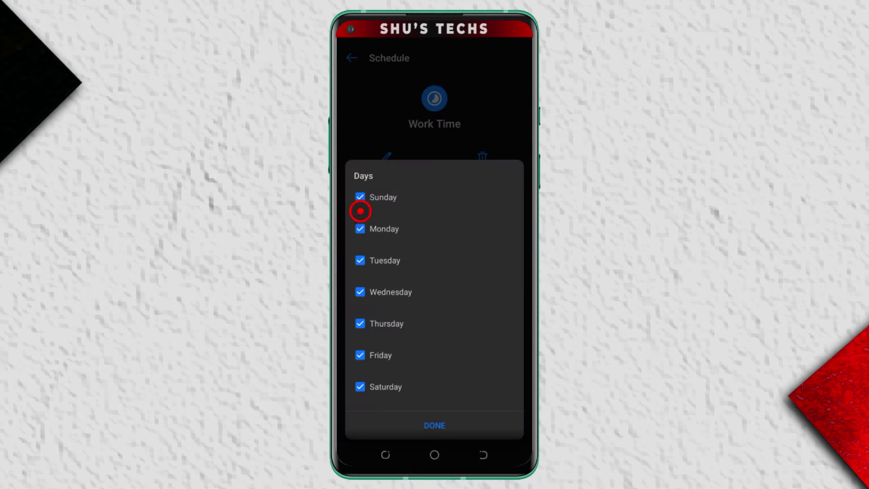
{"action": "left_click", "coordinate": [360, 197]}
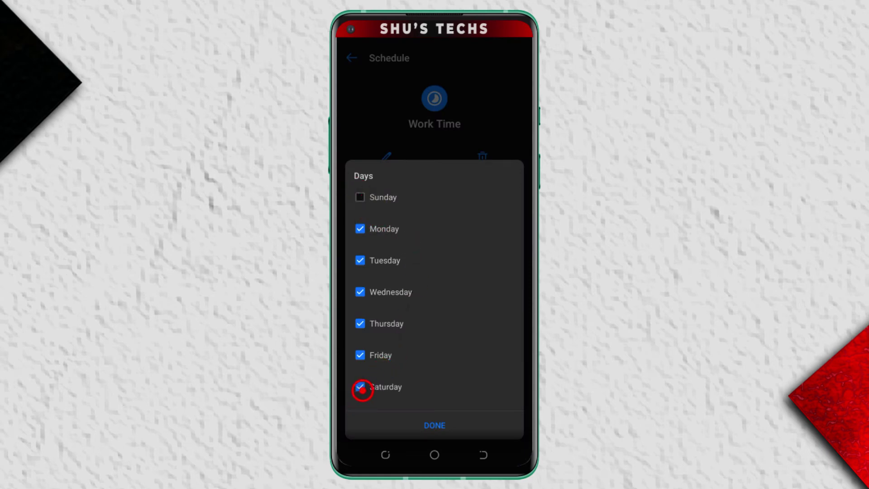
{"action": "left_click", "coordinate": [362, 389]}
{"action": "left_click", "coordinate": [434, 424]}
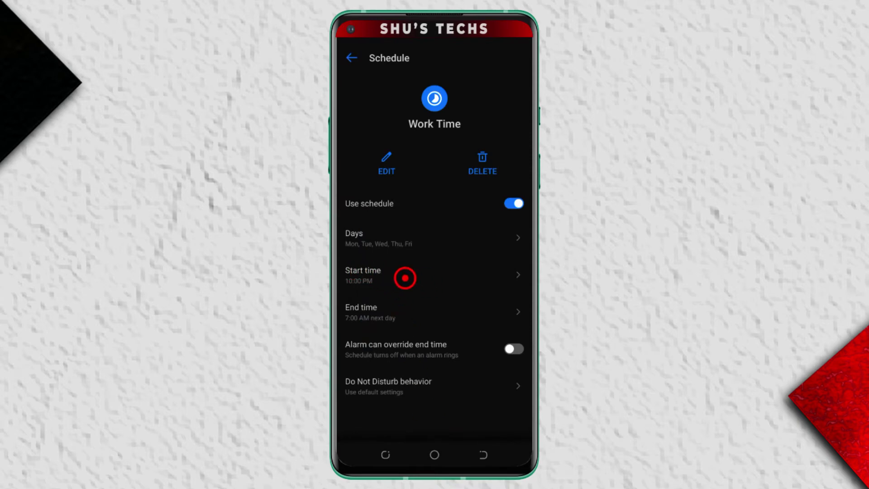
Set the Work Time start time to 9:00 AM.
{"action": "left_click", "coordinate": [385, 275]}
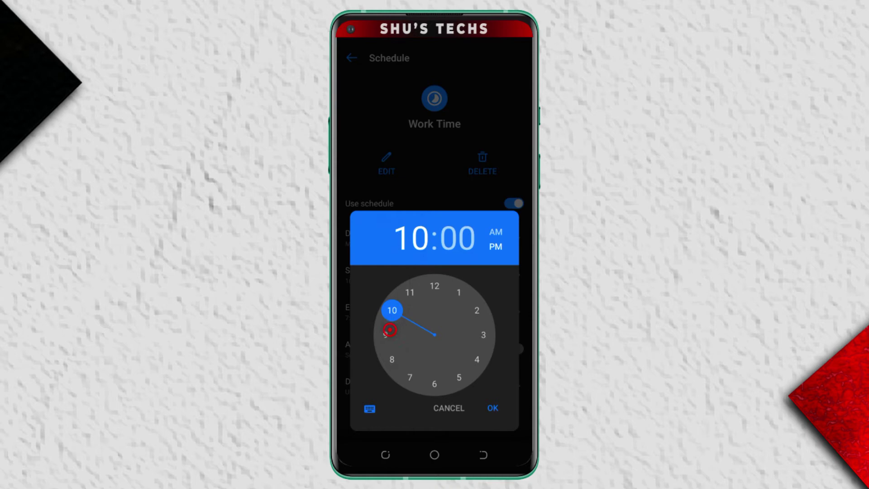
{"action": "left_click", "coordinate": [389, 331]}
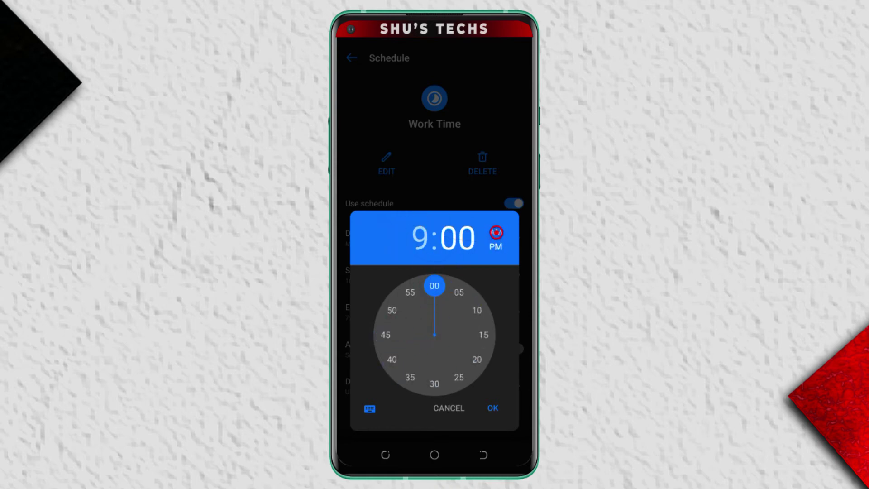
{"action": "left_click", "coordinate": [496, 233]}
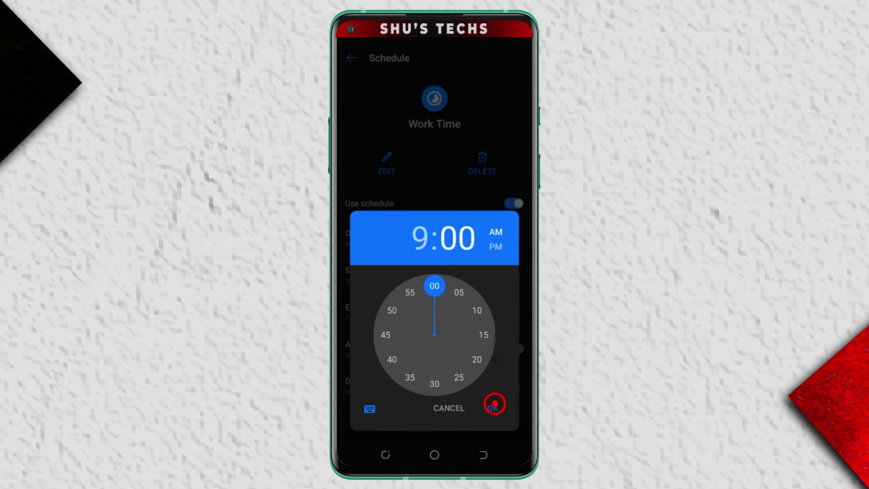
{"action": "left_click", "coordinate": [495, 405]}
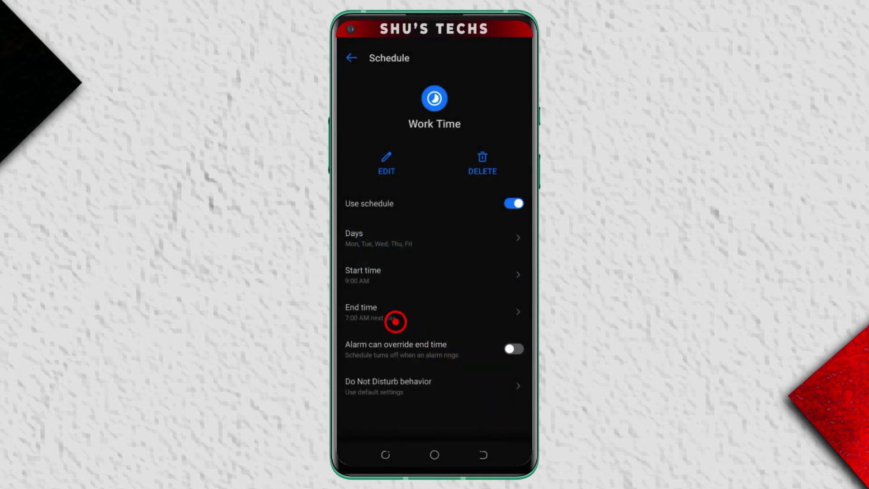
Set the Work Time end time to 5:00 PM.
{"action": "left_click", "coordinate": [395, 322]}
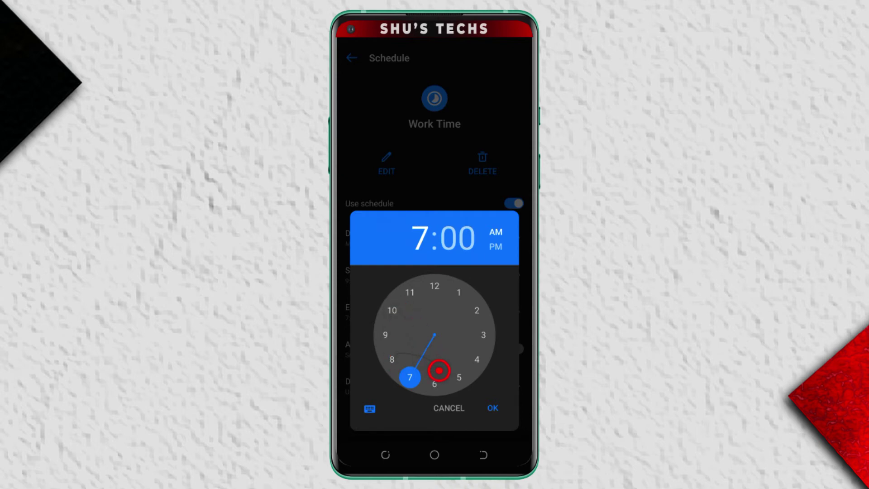
{"action": "left_click", "coordinate": [459, 376]}
{"action": "left_click", "coordinate": [496, 246]}
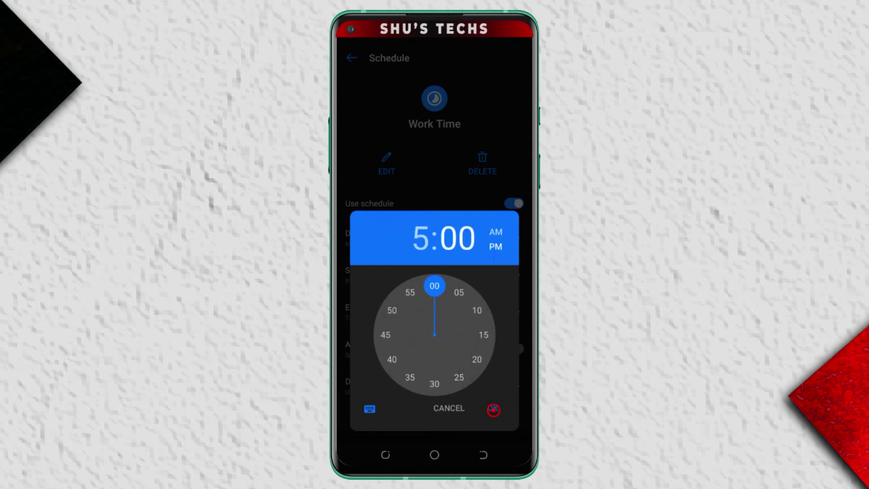
{"action": "left_click", "coordinate": [493, 409]}
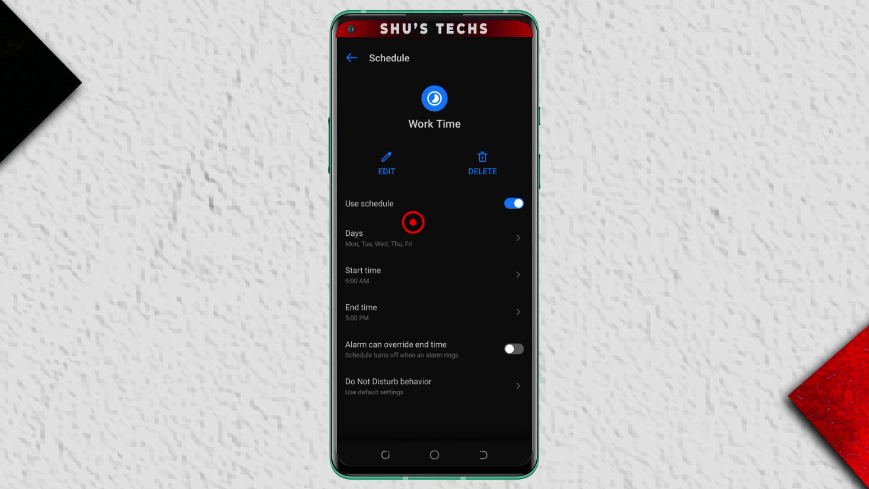